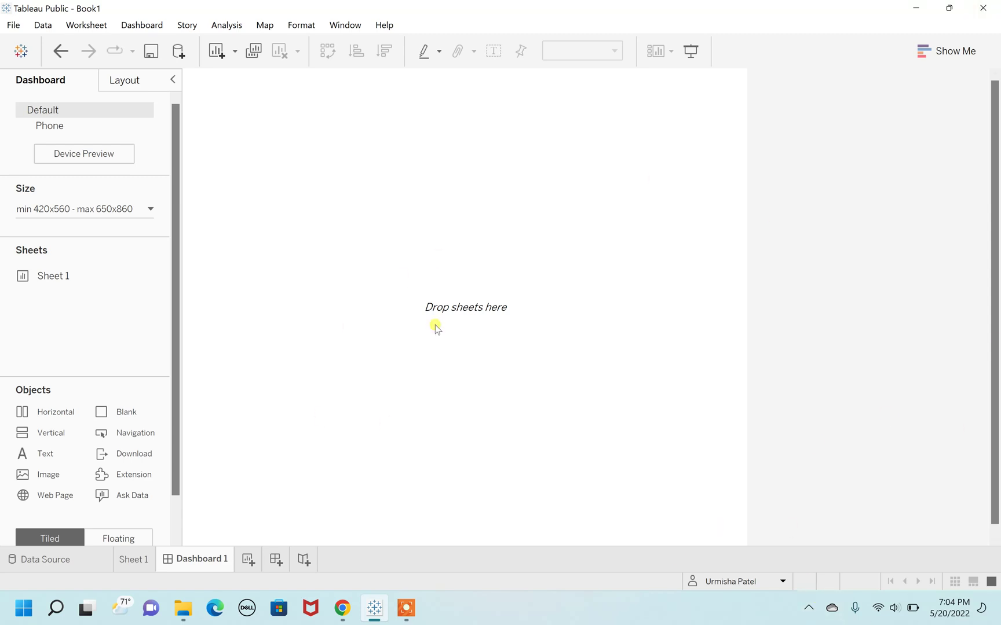
Show the empty Dashboard 1 canvas, with Sheet 1 listed in the Sheets pane.
mouse_move(42, 279)
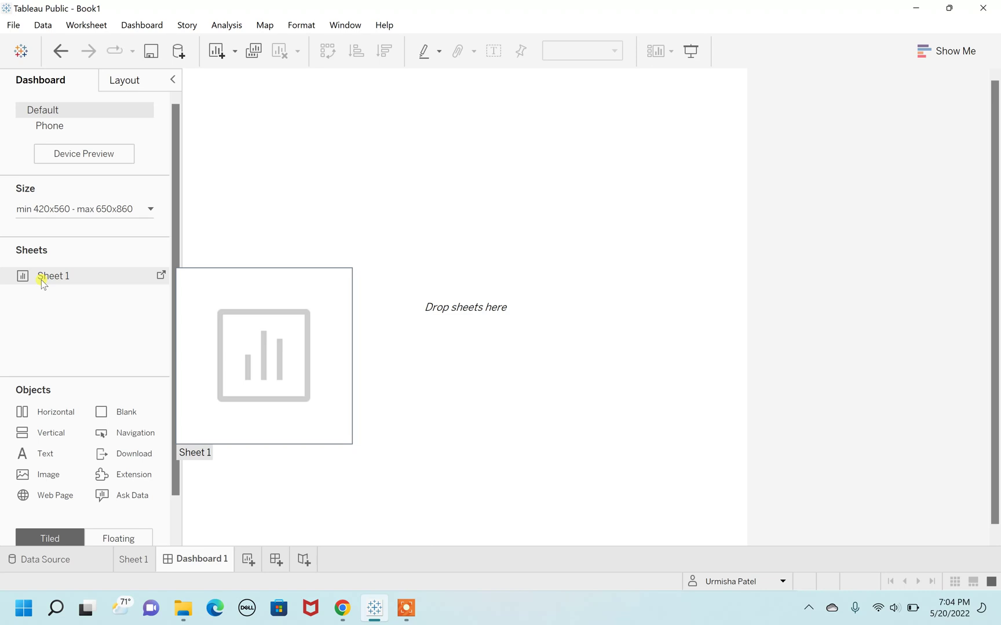
Add Sheet 1 to Dashboard 1 and set its zone to Floating.
double_click(42, 280)
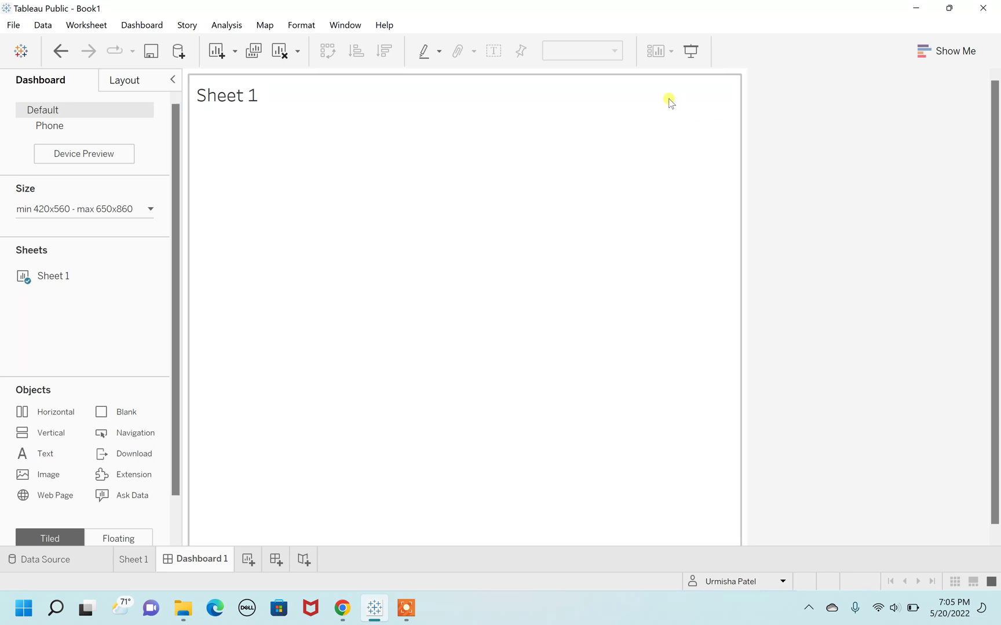
click(670, 103)
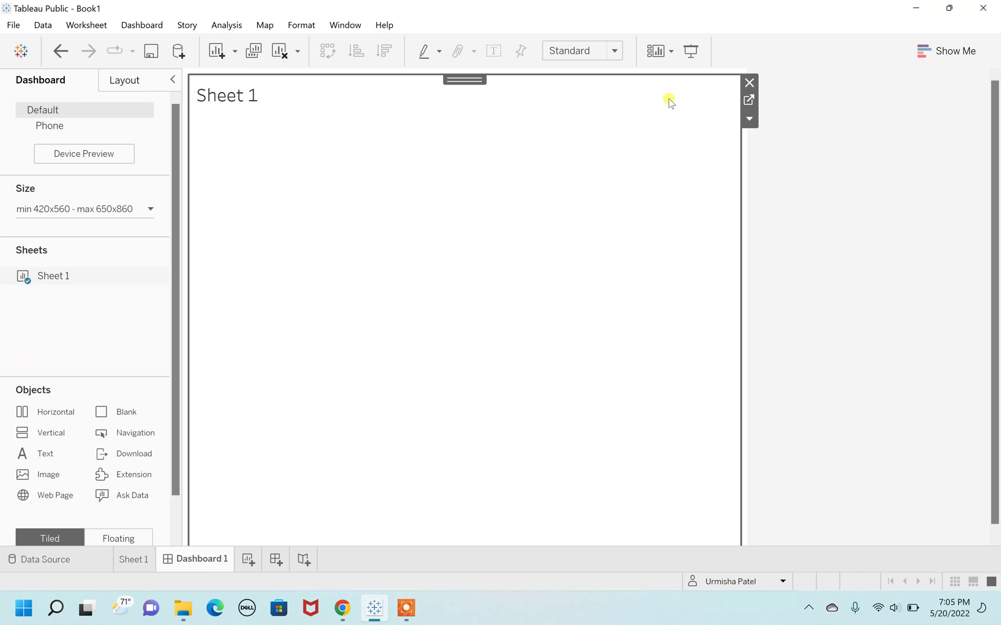
click(751, 121)
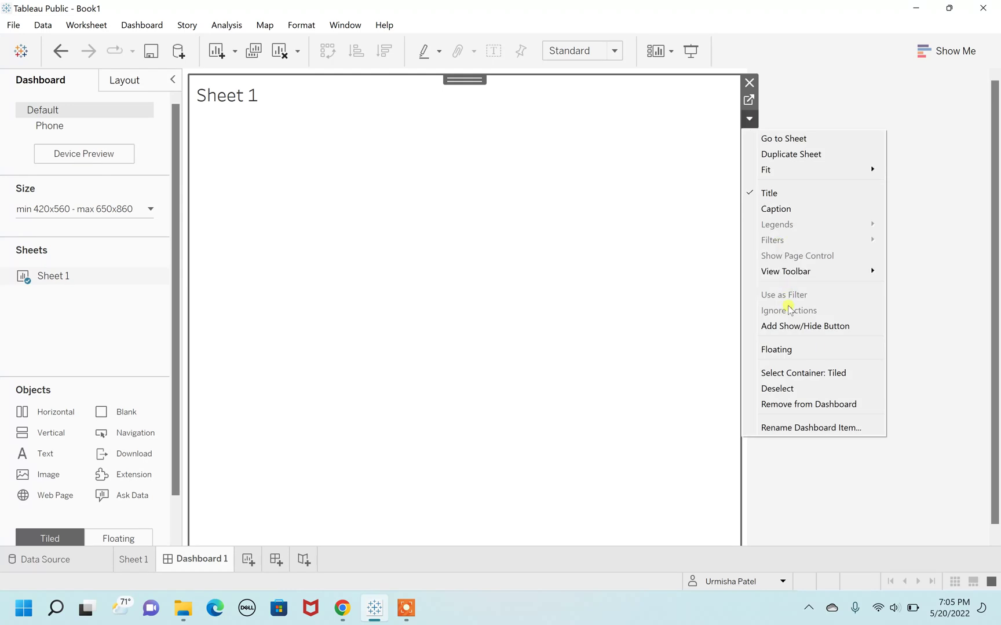
click(785, 350)
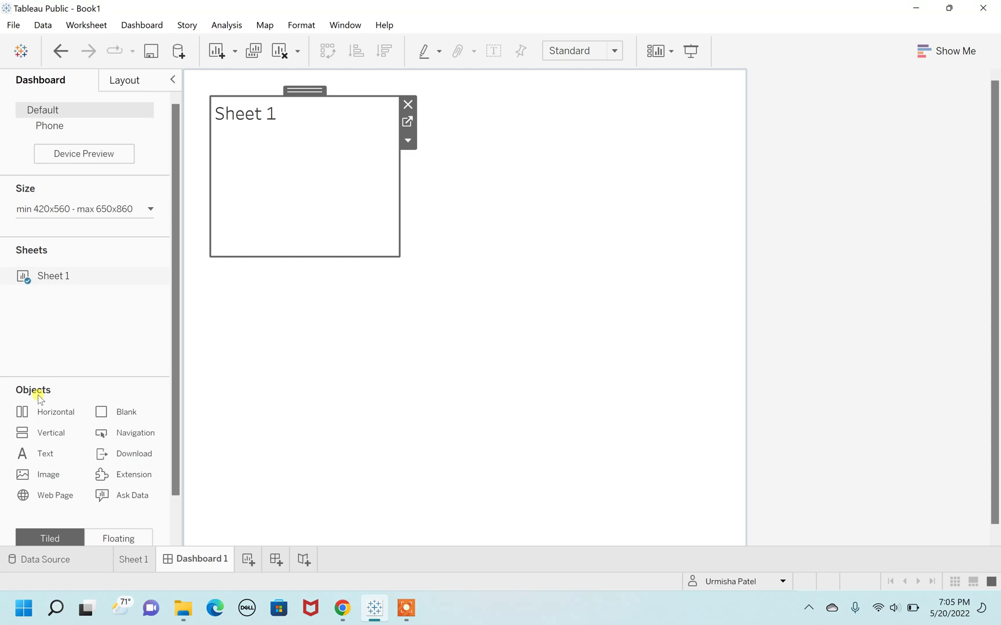
Add a text object reading 'NO DATA AVAILABLE' and select the whole line.
double_click(46, 456)
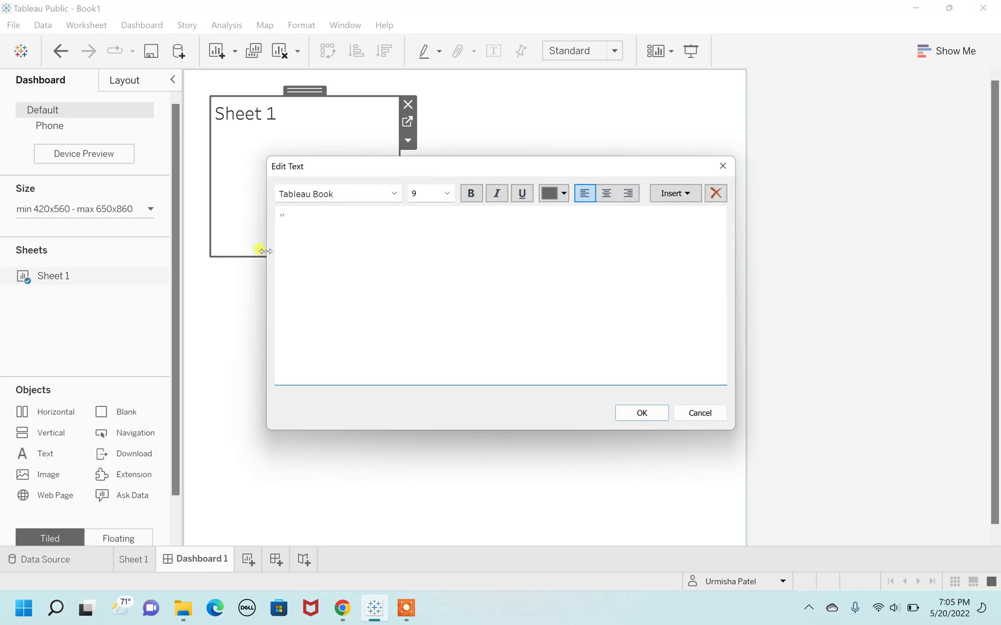
text("NO DATA AVAILABLE")
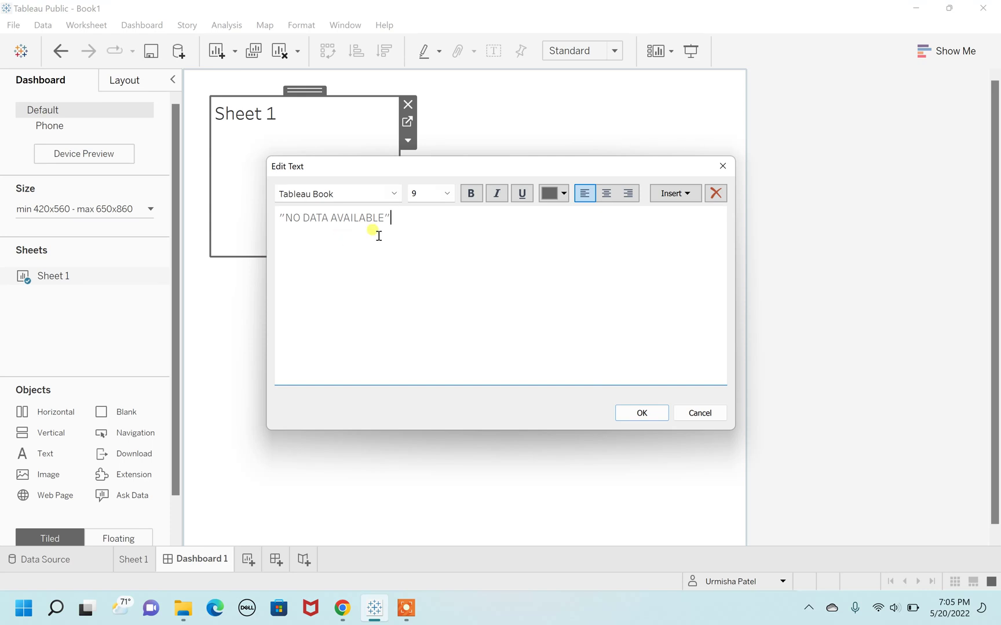
drag(412, 220, 277, 216)
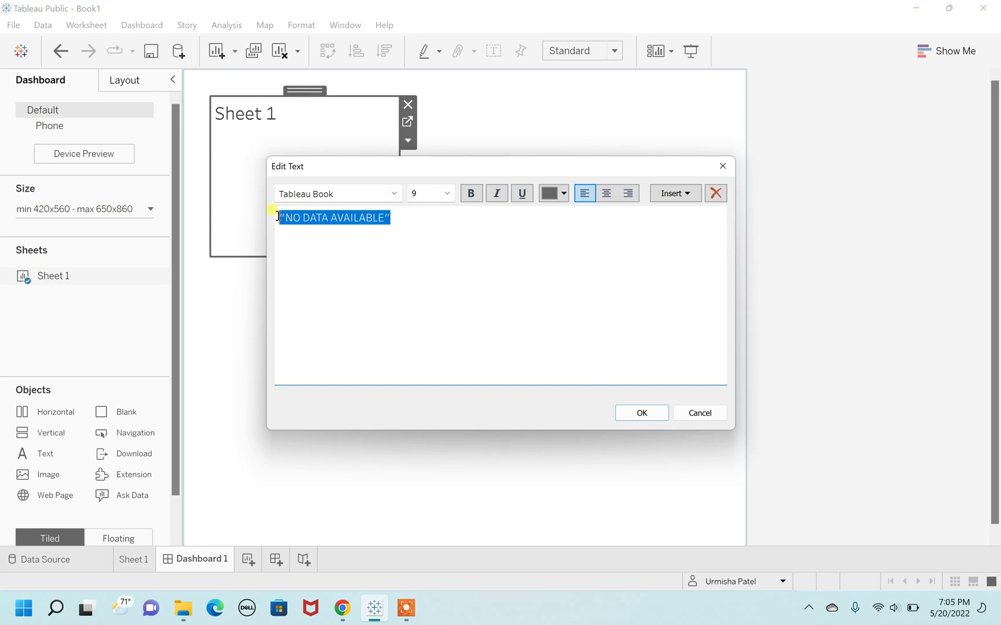
Format the text as 18-point Tableau Semibold, green and centred, then confirm it onto the dashboard.
click(394, 195)
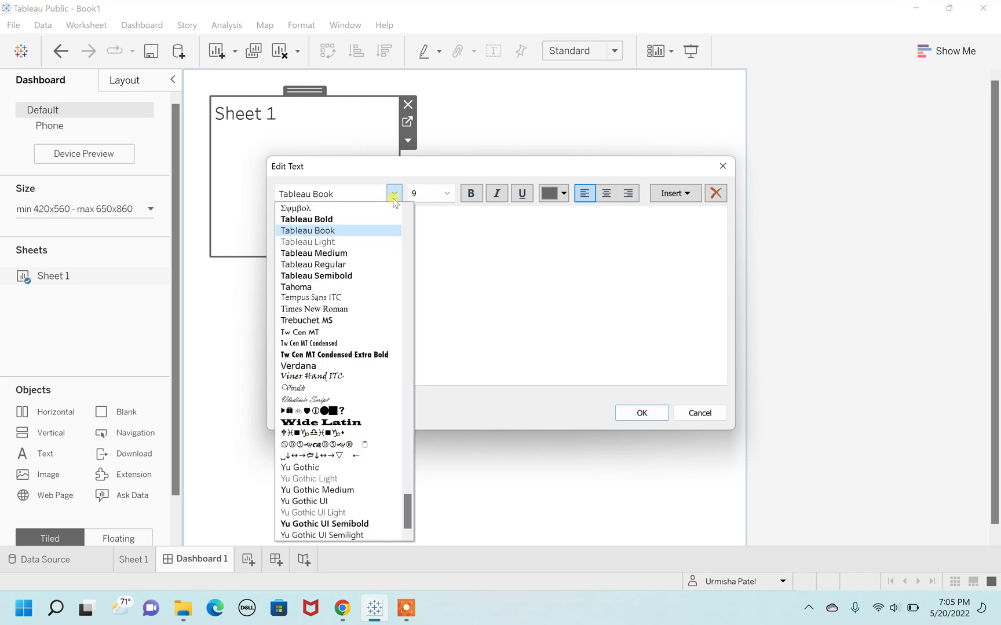
click(341, 275)
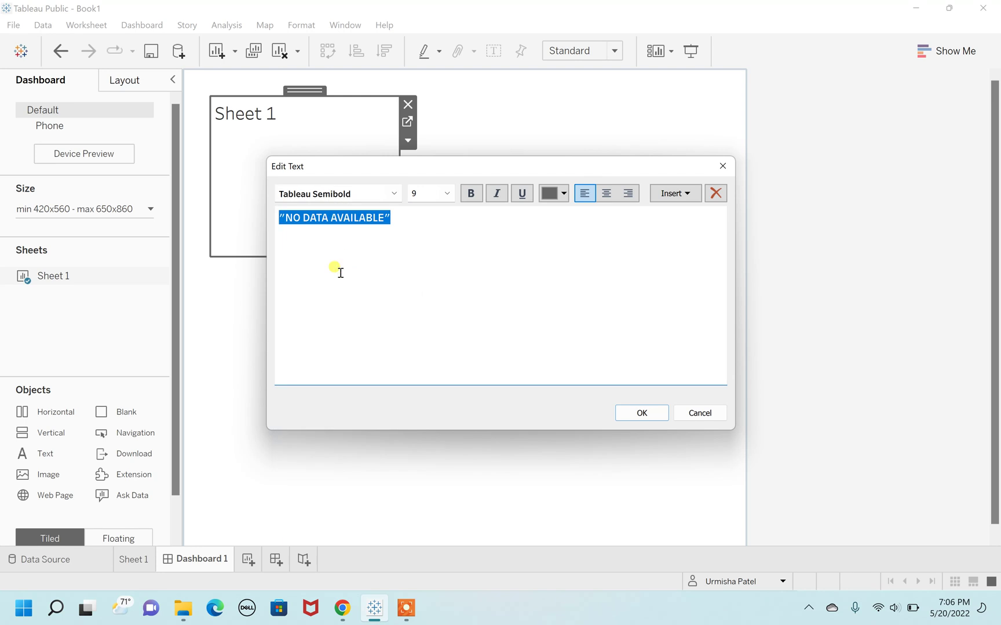
click(447, 195)
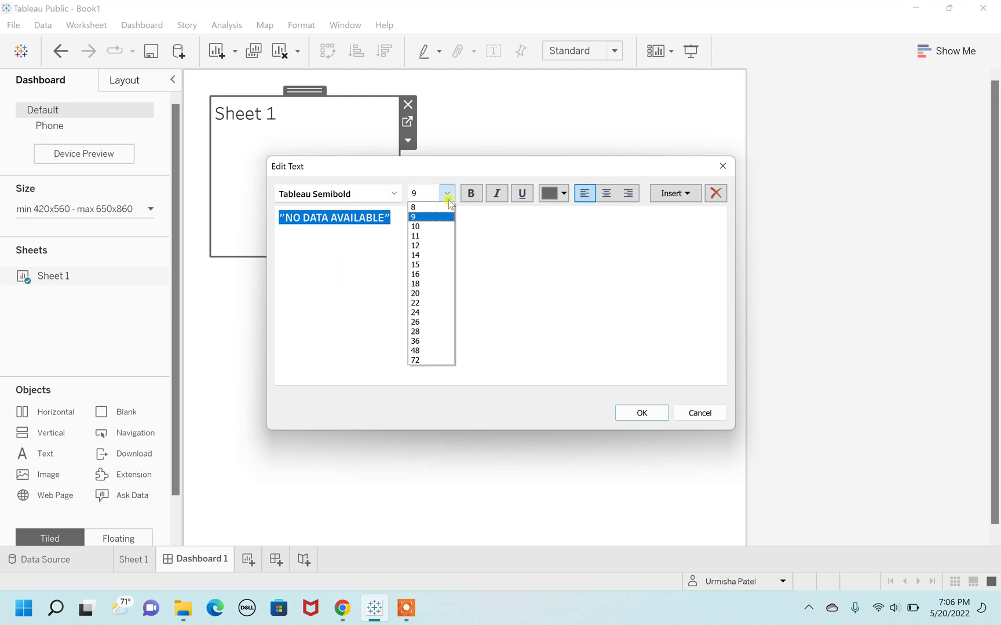
click(434, 284)
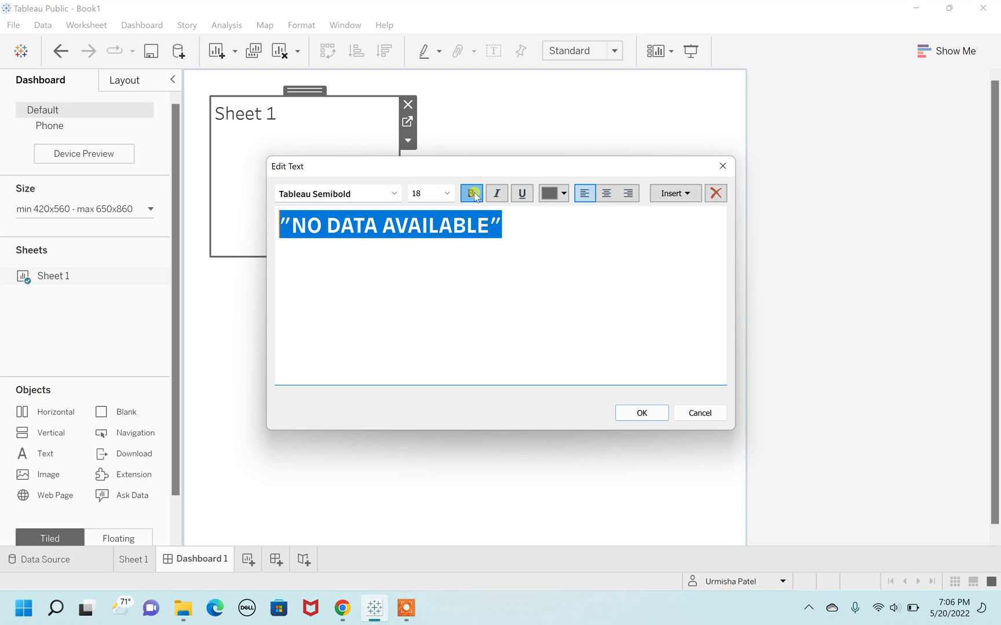
click(565, 194)
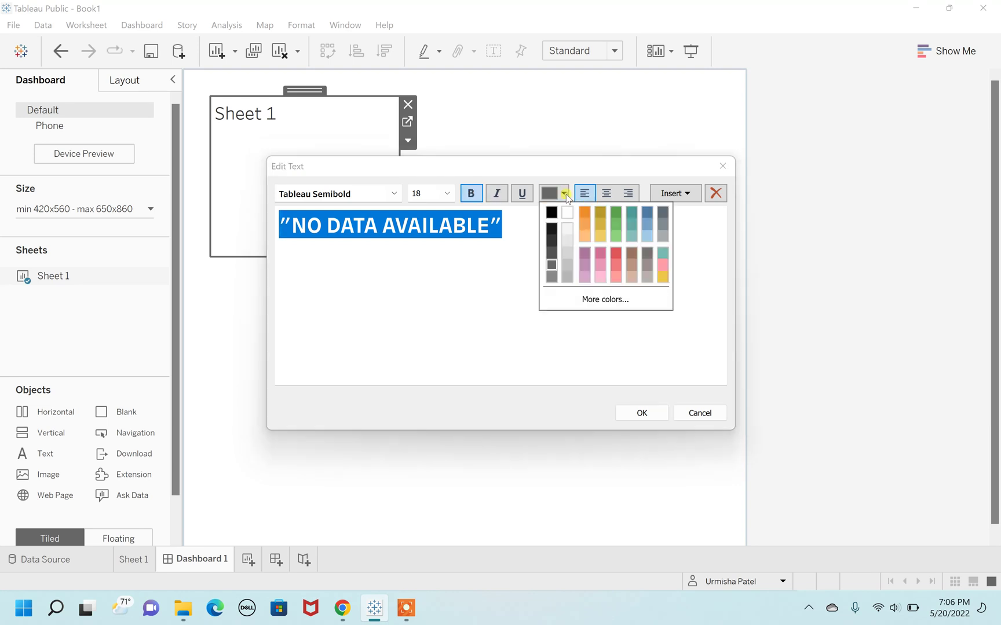
click(616, 212)
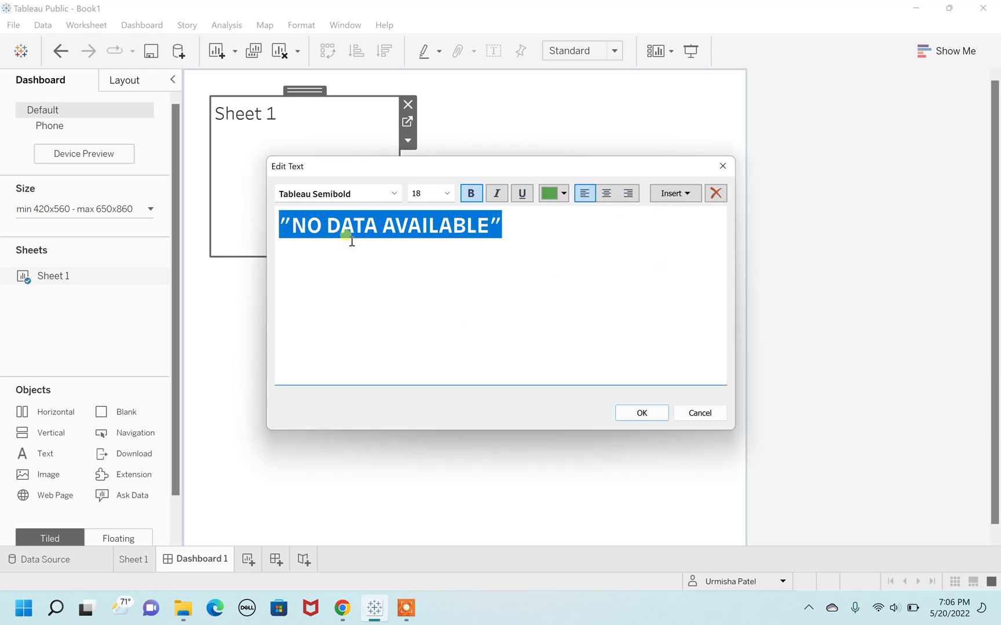
click(605, 196)
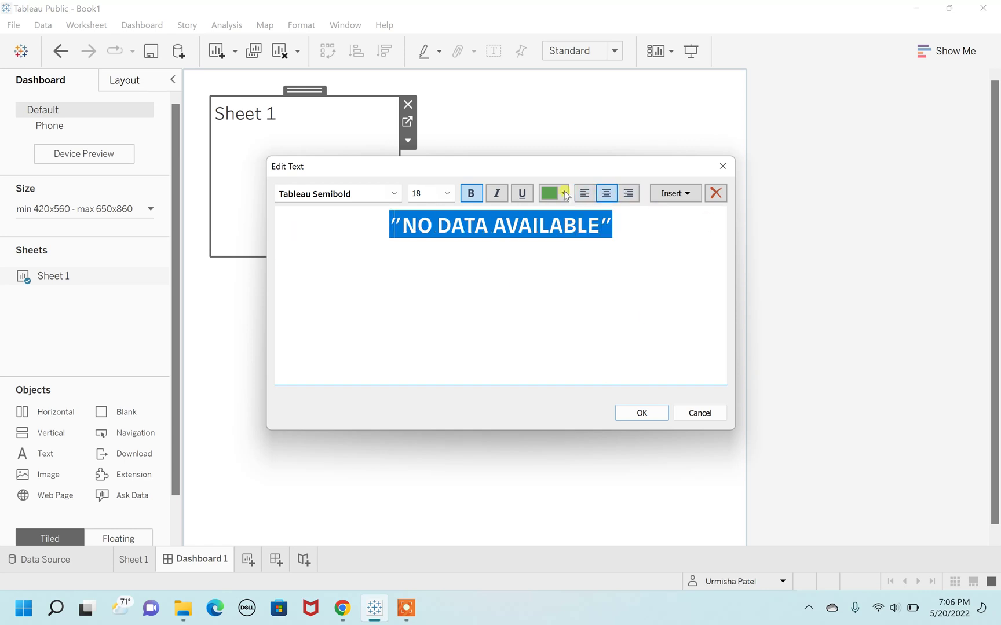
click(675, 196)
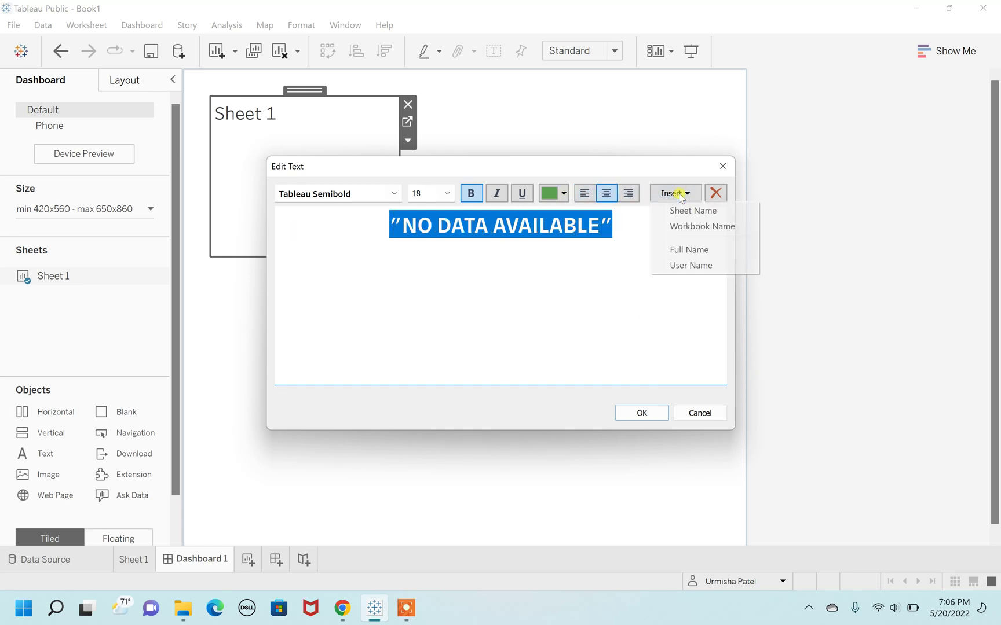
click(521, 271)
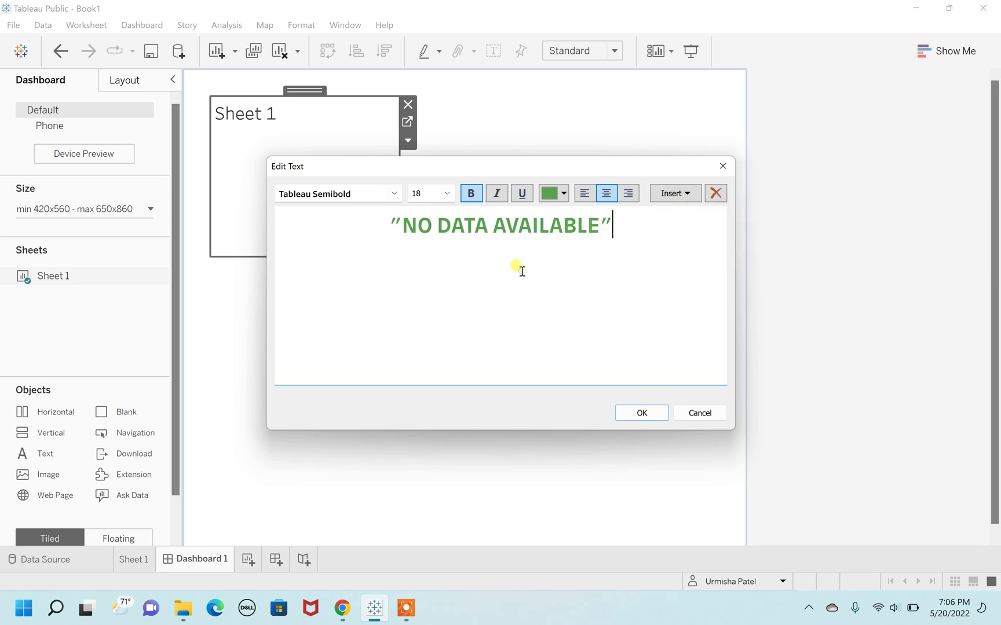
click(642, 413)
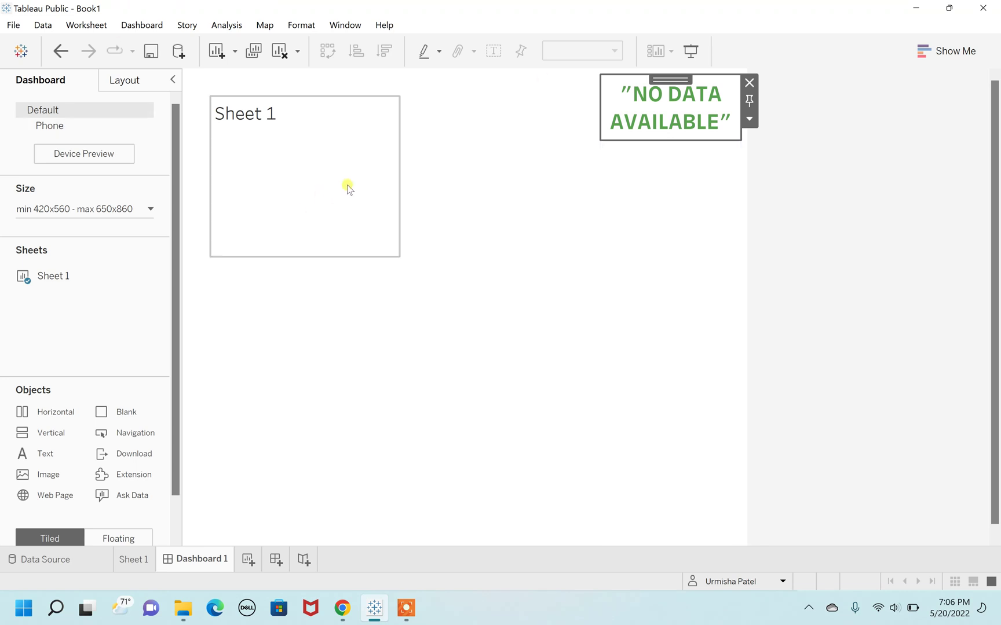
click(244, 167)
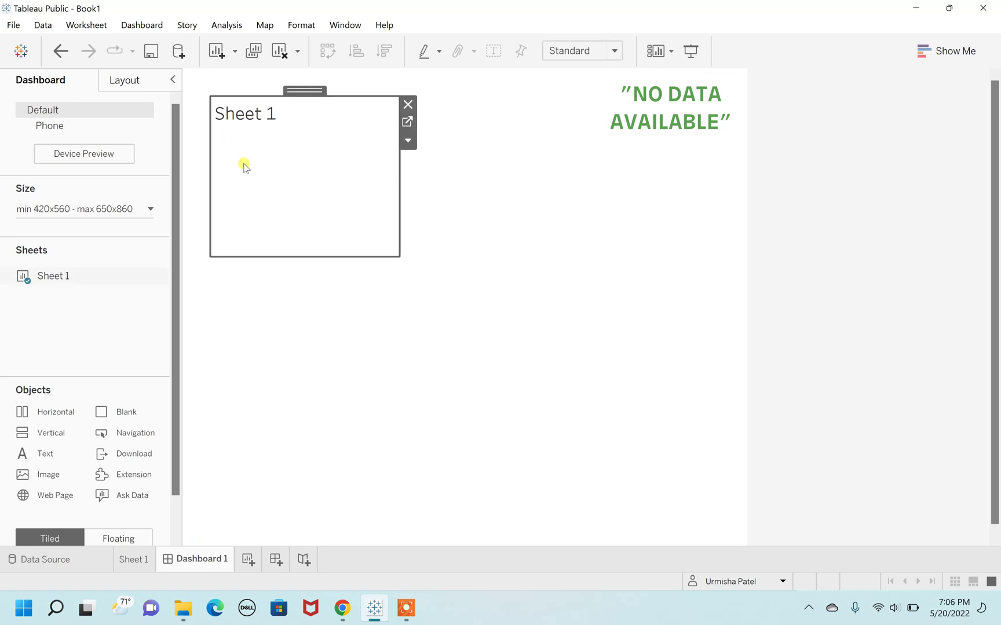
click(408, 142)
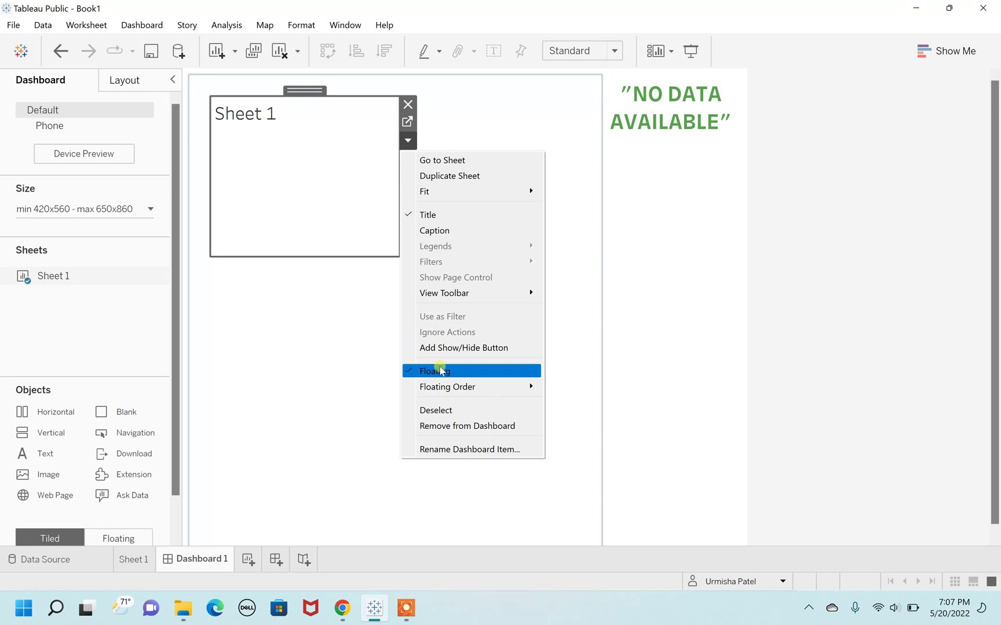
click(439, 369)
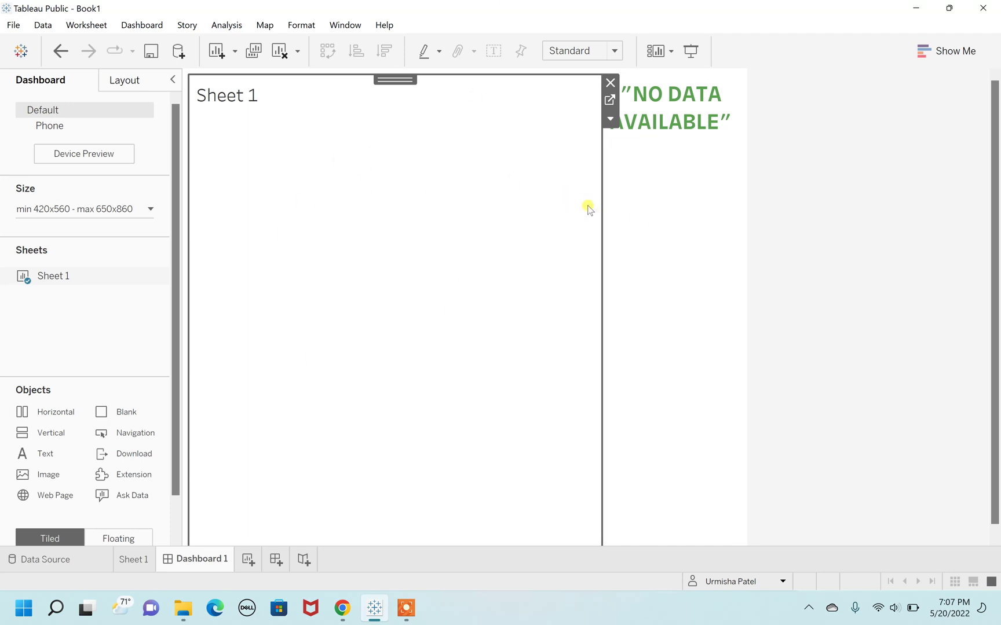
click(671, 191)
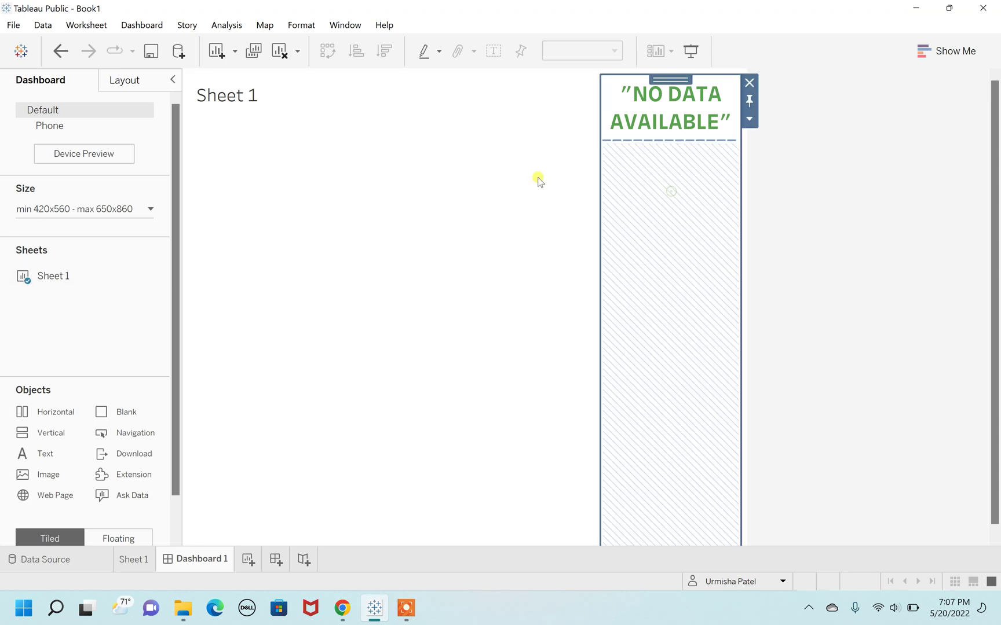
click(516, 185)
click(680, 200)
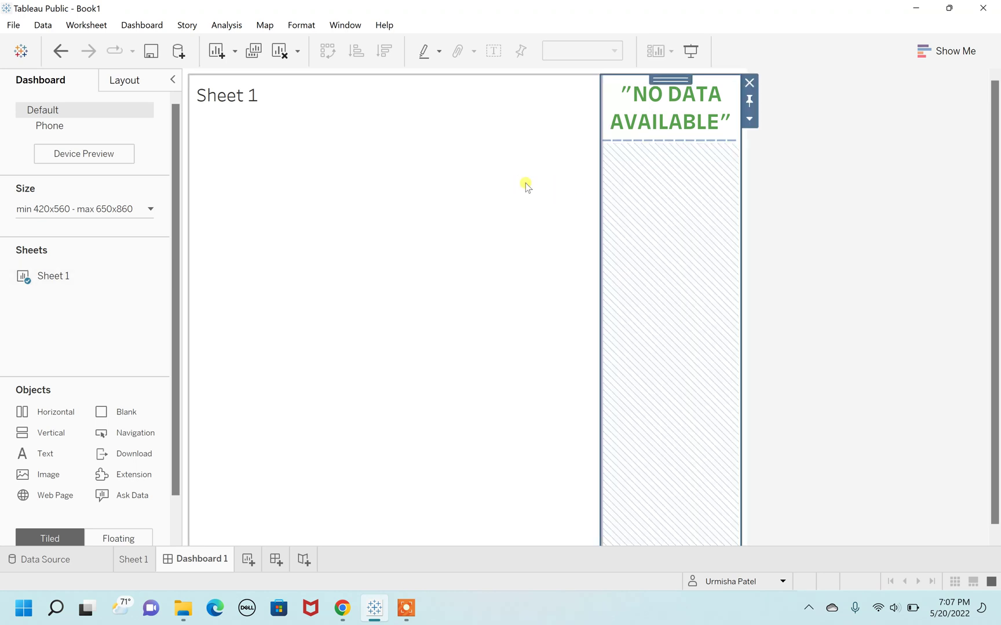
click(525, 183)
click(686, 205)
click(454, 184)
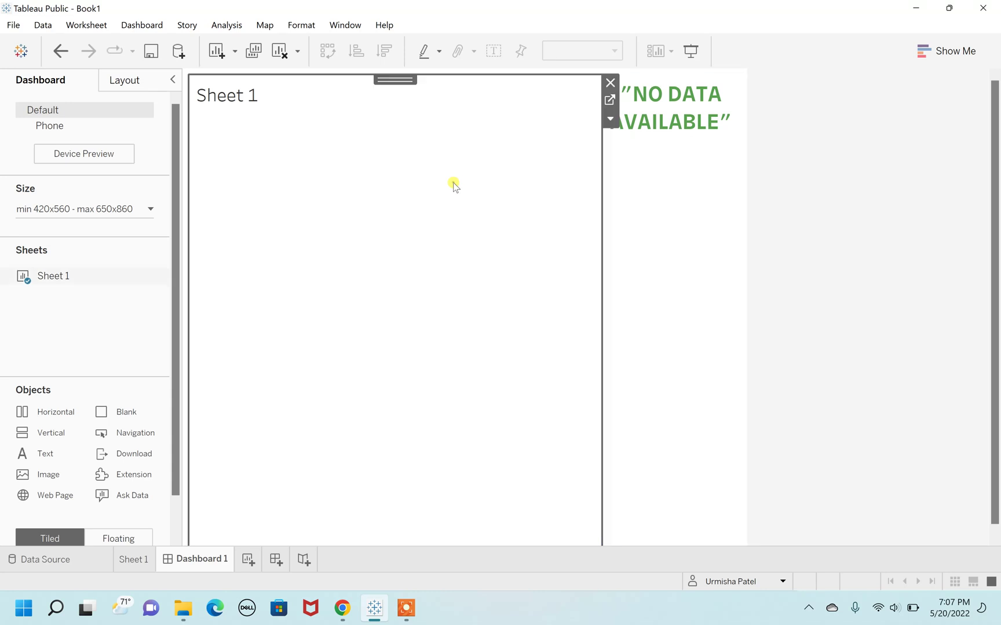
click(684, 173)
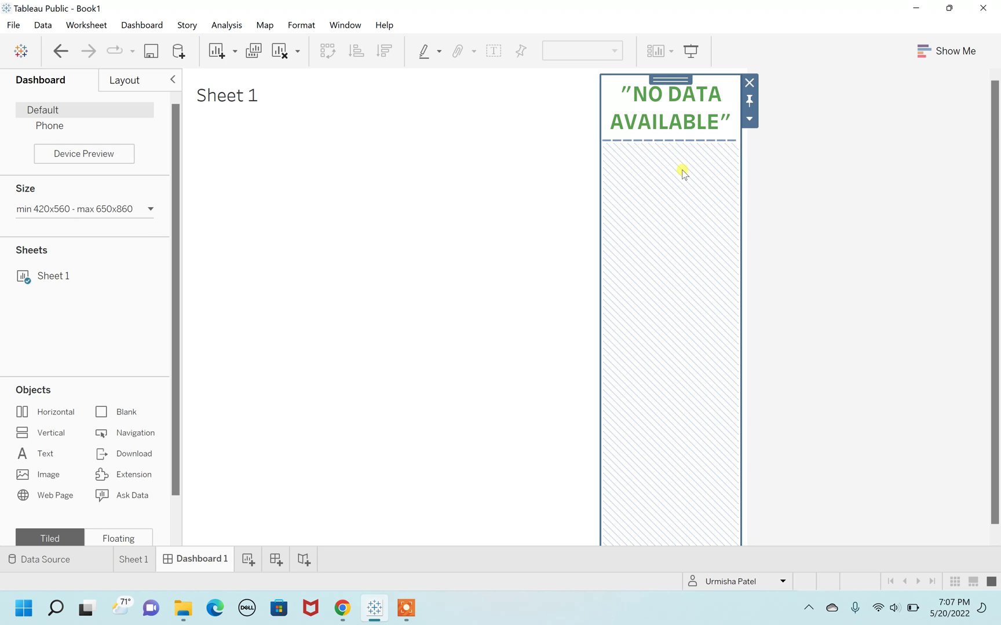
Set the text's container to Floating.
click(751, 120)
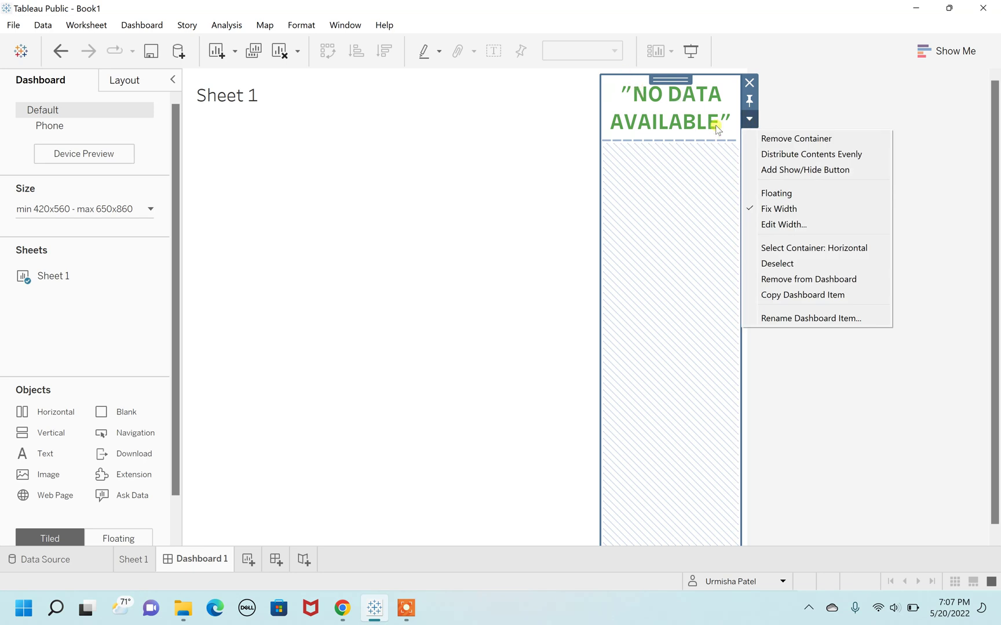
click(788, 193)
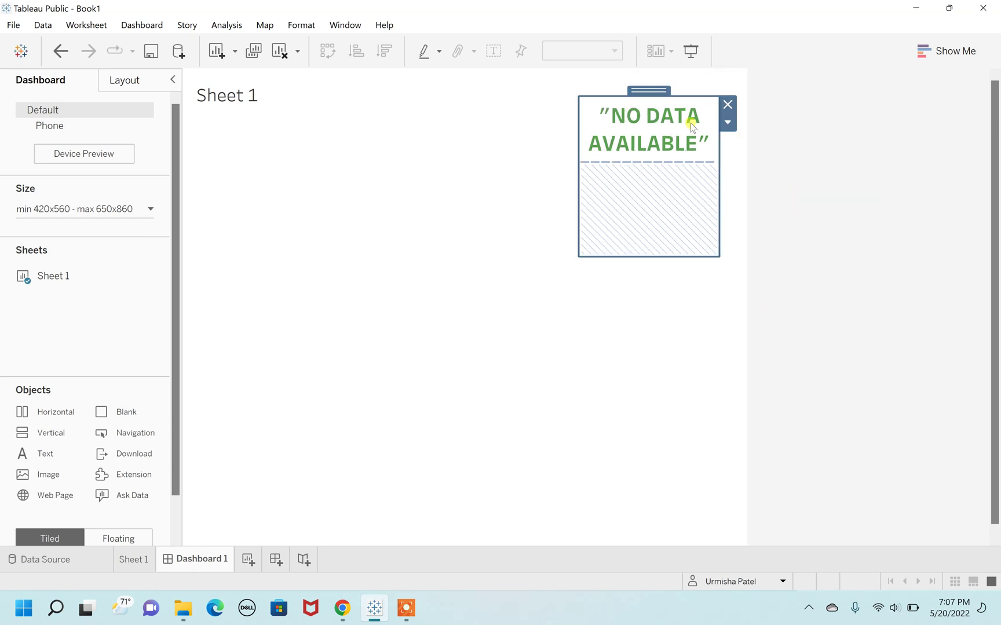
click(384, 142)
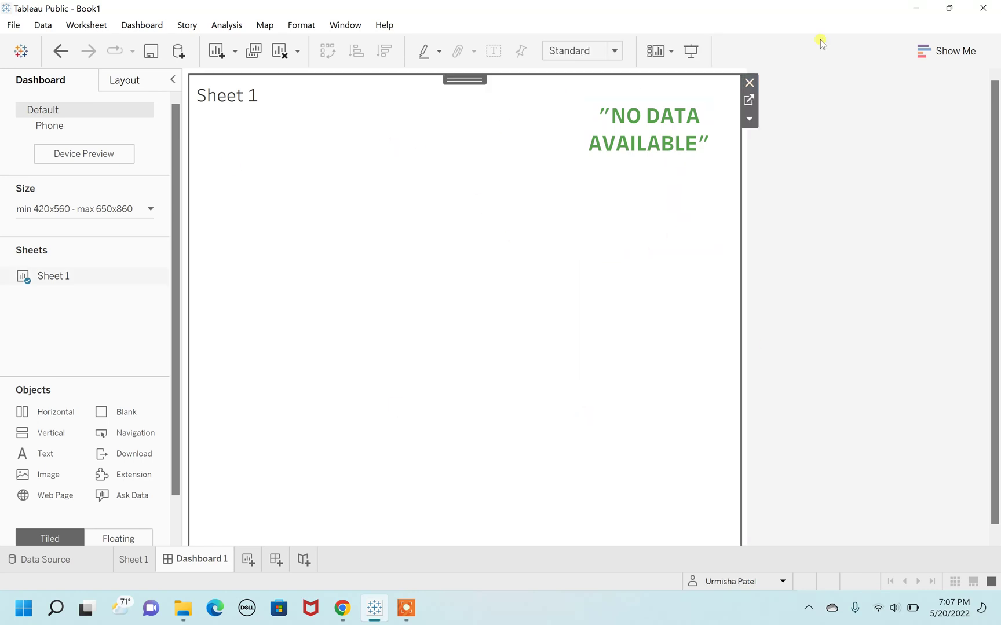
Make the NO DATA AVAILABLE text object itself floating and drag it toward the dashboard centre.
click(632, 129)
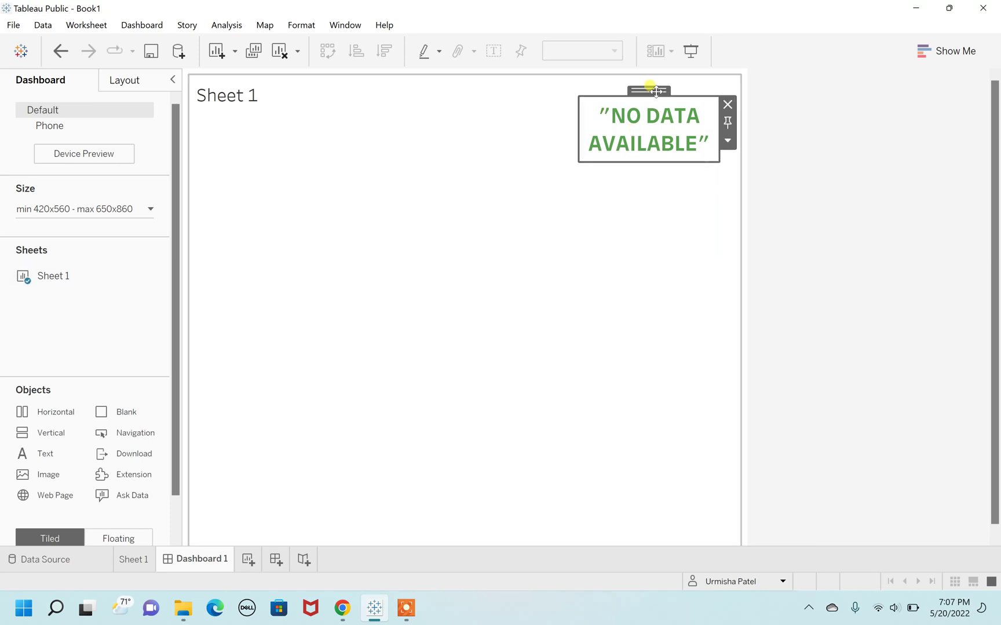
mouse_move(656, 91)
mouse_down()
mouse_move(371, 217)
mouse_move(386, 241)
mouse_move(639, 118)
mouse_up()
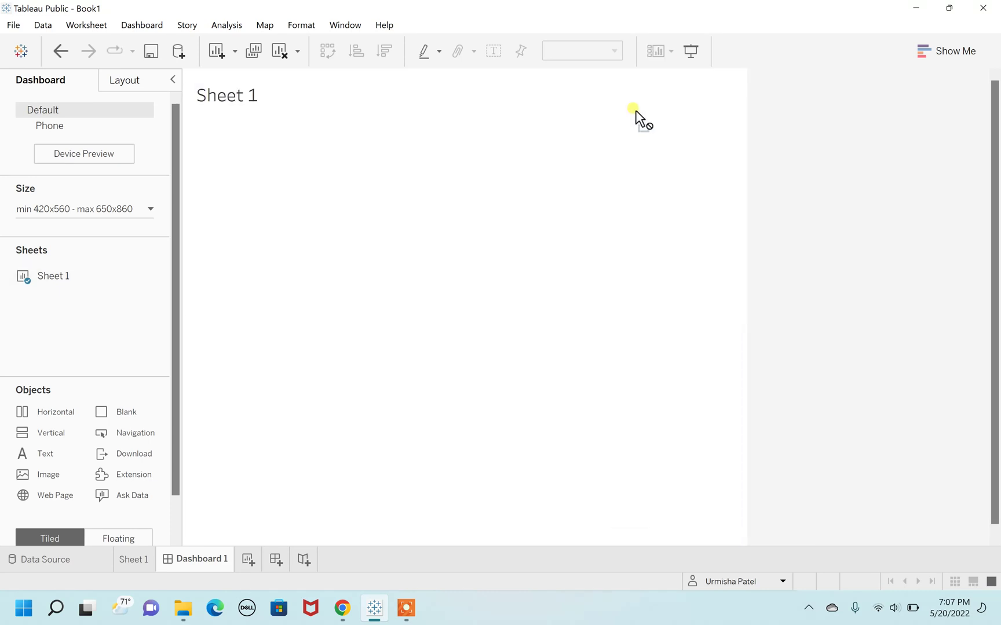
click(635, 114)
click(727, 140)
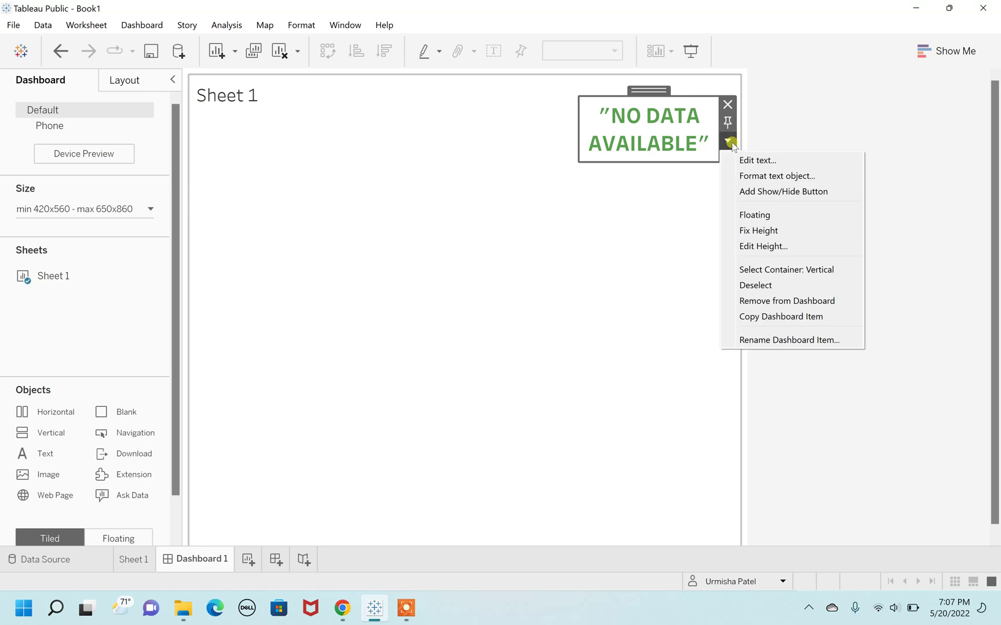
click(742, 214)
drag(649, 90, 455, 202)
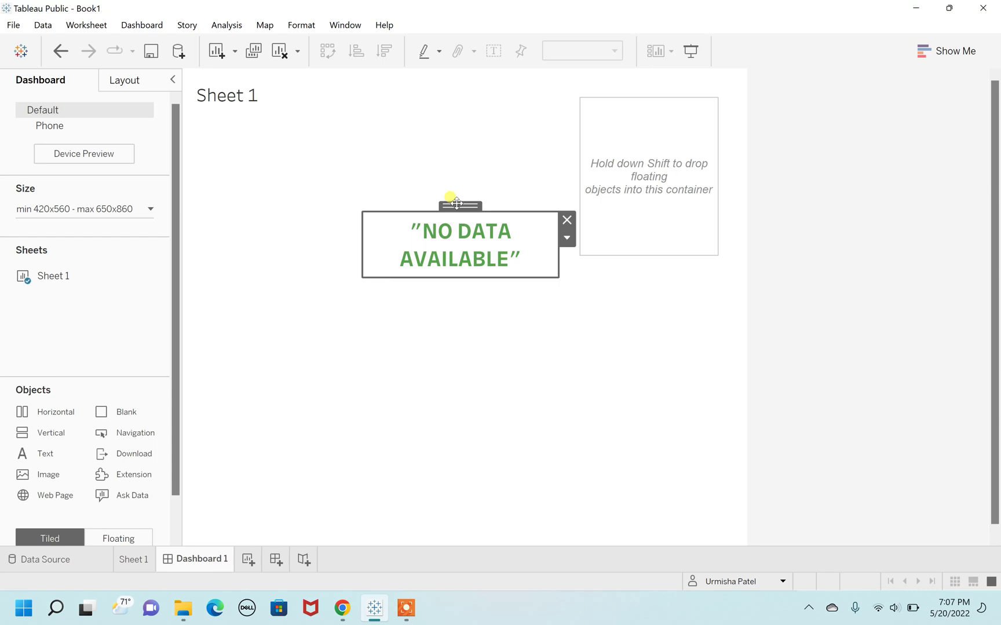
Delete the empty leftover container, then widen the text box to one line and centre it.
click(683, 121)
click(728, 104)
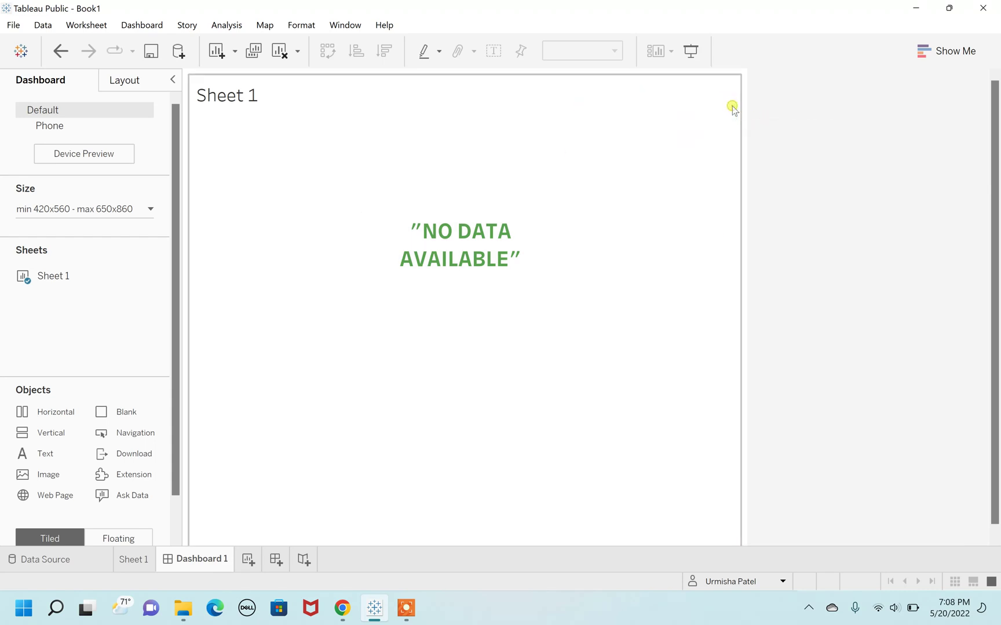
click(473, 242)
mouse_move(460, 206)
mouse_down()
mouse_move(454, 197)
mouse_move(446, 246)
mouse_move(641, 211)
mouse_move(381, 277)
mouse_move(501, 445)
mouse_move(418, 221)
mouse_move(514, 205)
mouse_move(437, 235)
mouse_move(386, 236)
mouse_move(428, 143)
mouse_move(569, 241)
mouse_move(440, 255)
mouse_move(466, 262)
mouse_move(451, 254)
mouse_move(454, 194)
mouse_up()
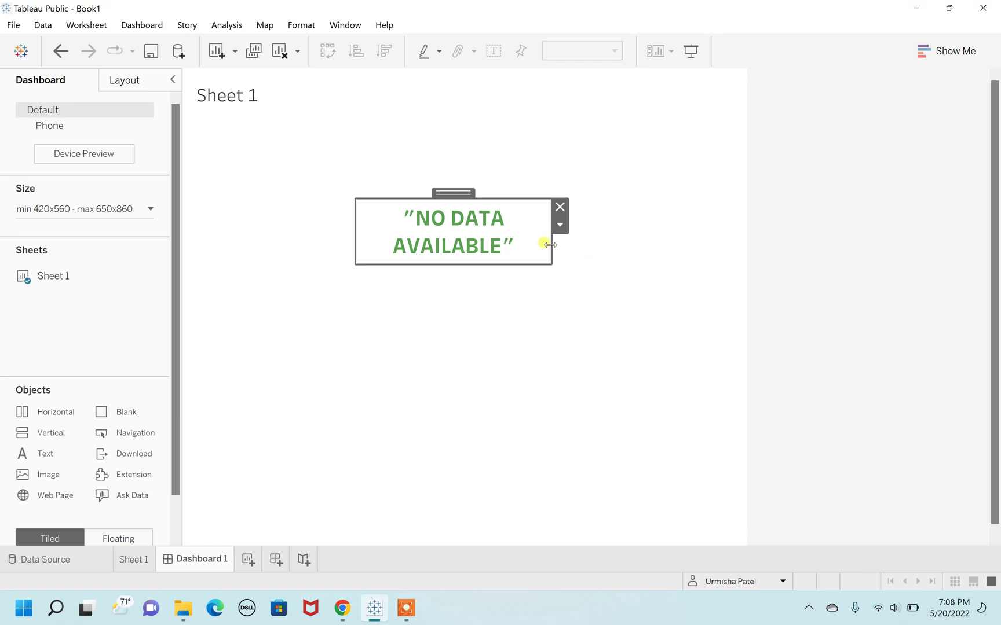
drag(551, 244, 616, 234)
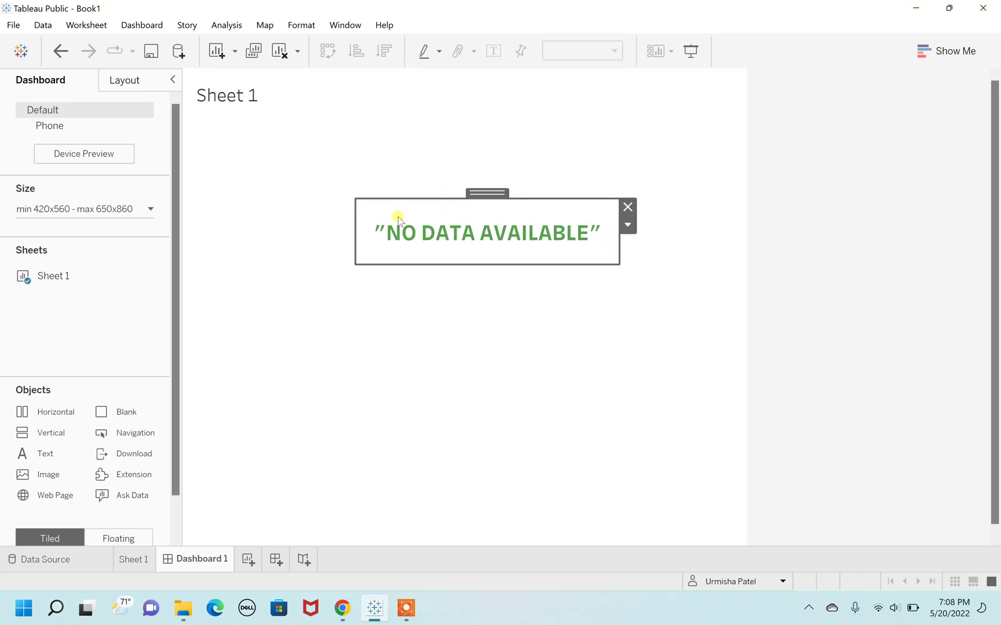
mouse_move(486, 197)
mouse_down()
mouse_move(469, 200)
mouse_move(475, 208)
mouse_move(471, 199)
mouse_up()
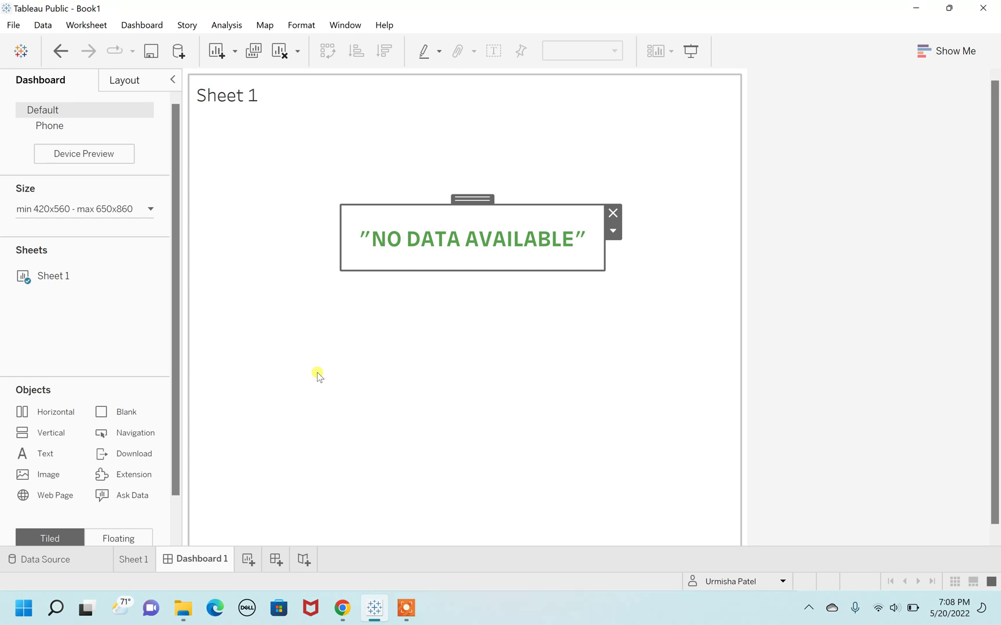
Use Floating Order > Send Backward on the NO DATA AVAILABLE text, then deselect it.
click(109, 320)
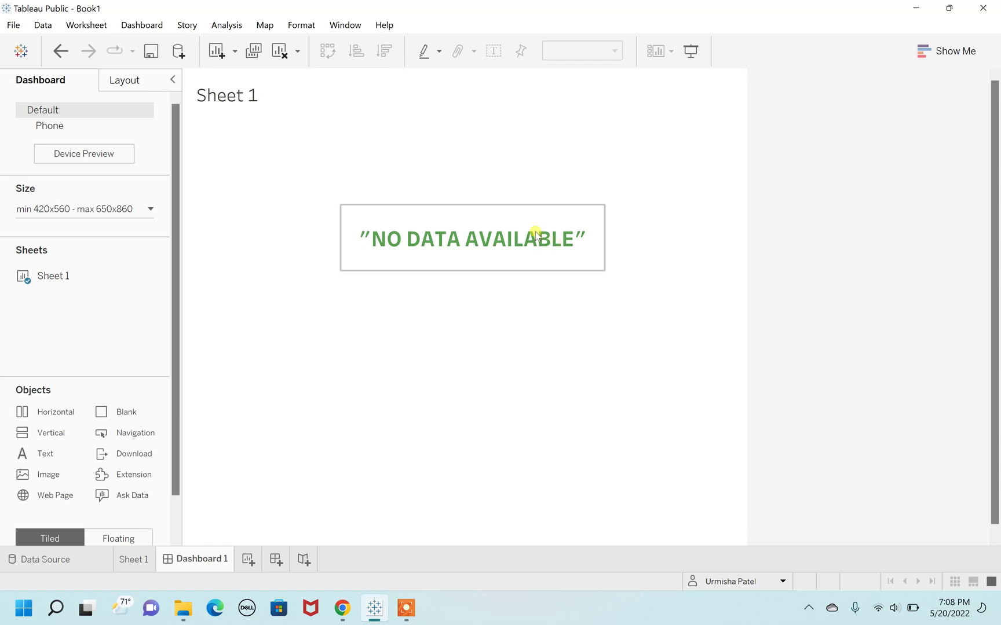
click(592, 234)
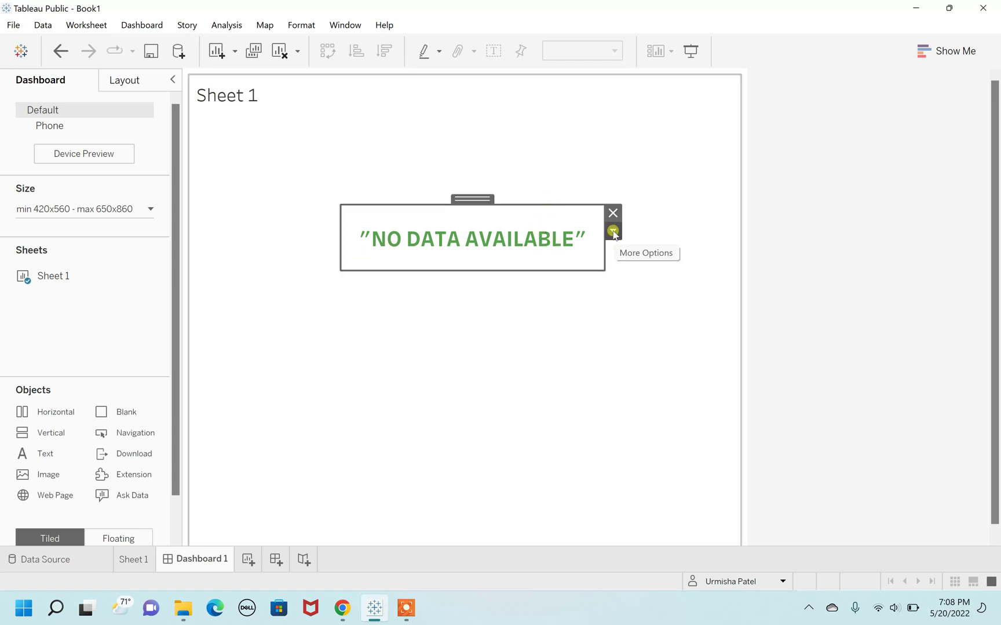
click(612, 231)
mouse_move(664, 322)
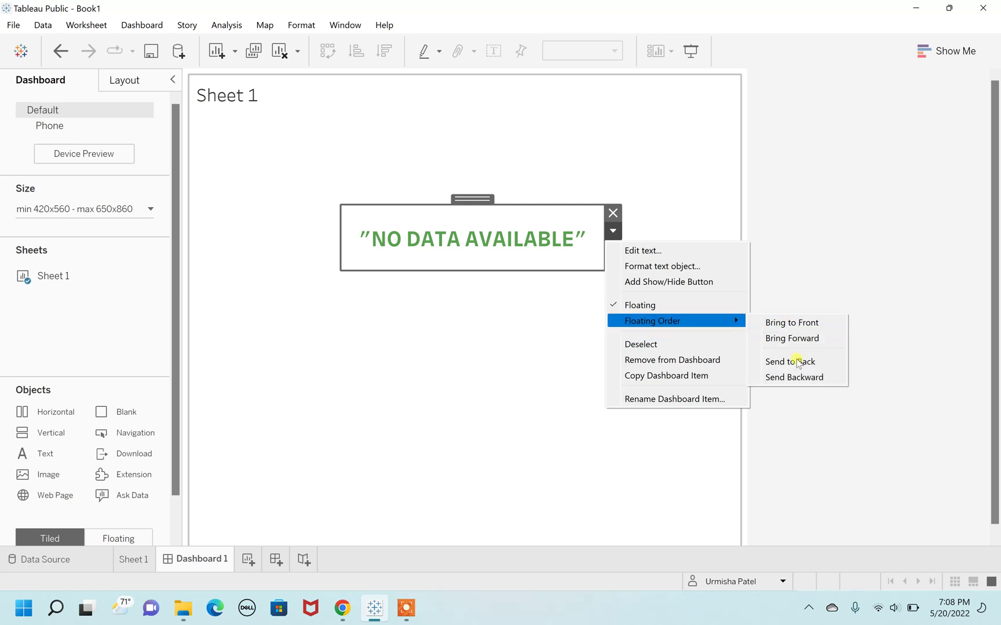
click(793, 378)
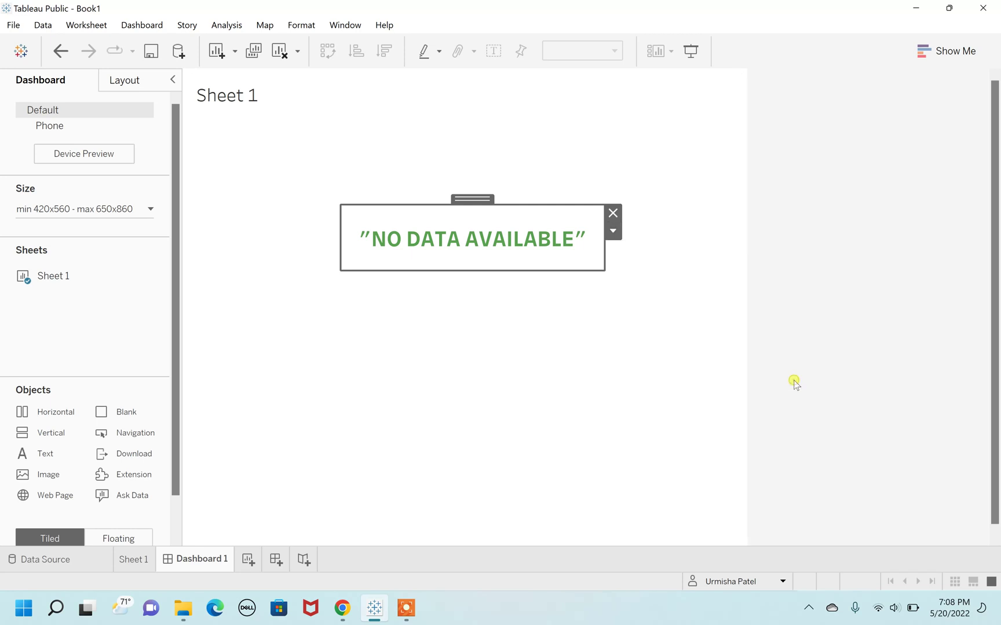
click(93, 325)
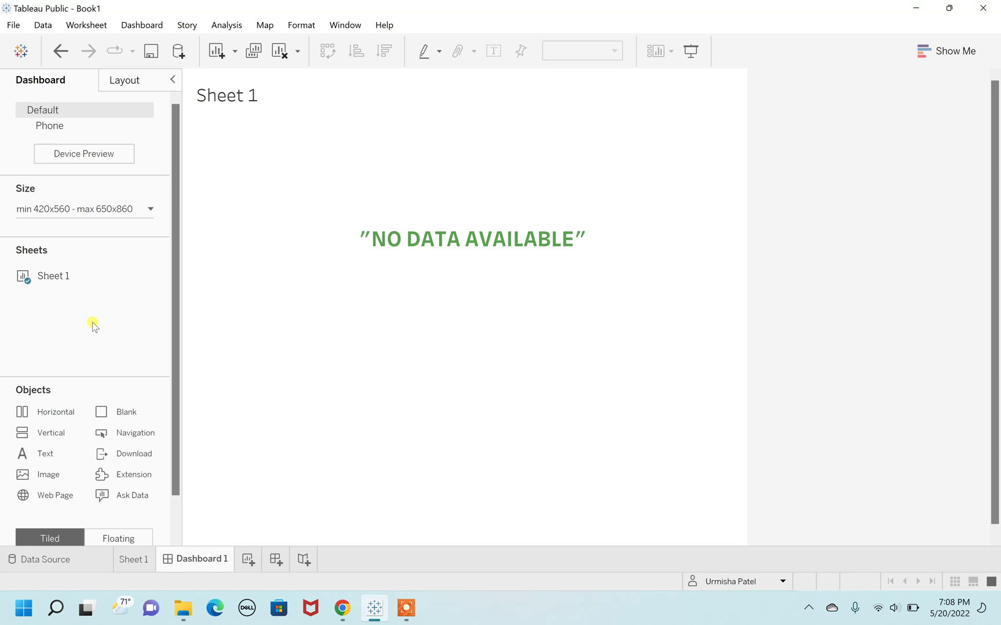